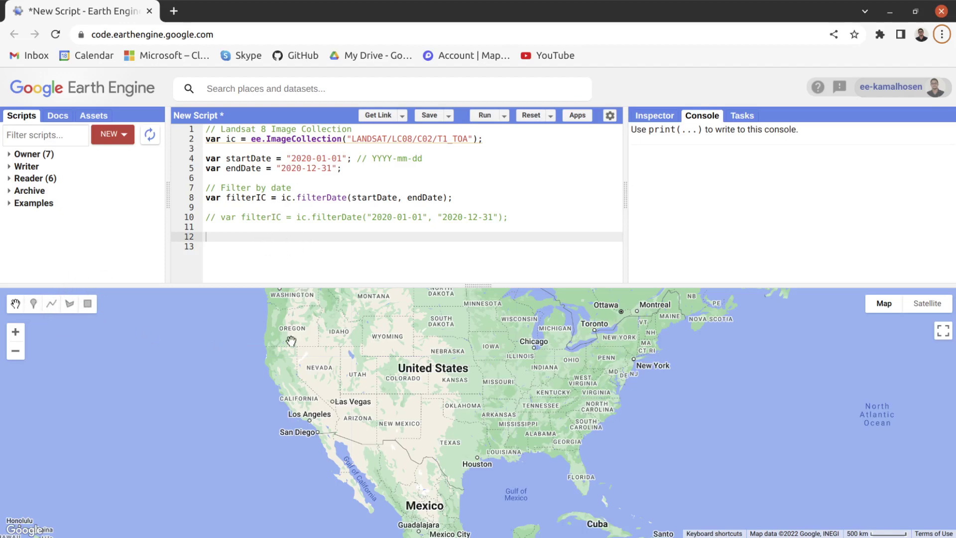
Zoom the map from the US down to Khulna, Bangladesh and pick the point marker tool
{"action": "scroll", "coordinate": [263, 340], "scroll_direction": "down", "scroll_amount": 1}
{"action": "scroll", "coordinate": [197, 341], "scroll_direction": "down", "scroll_amount": 1}
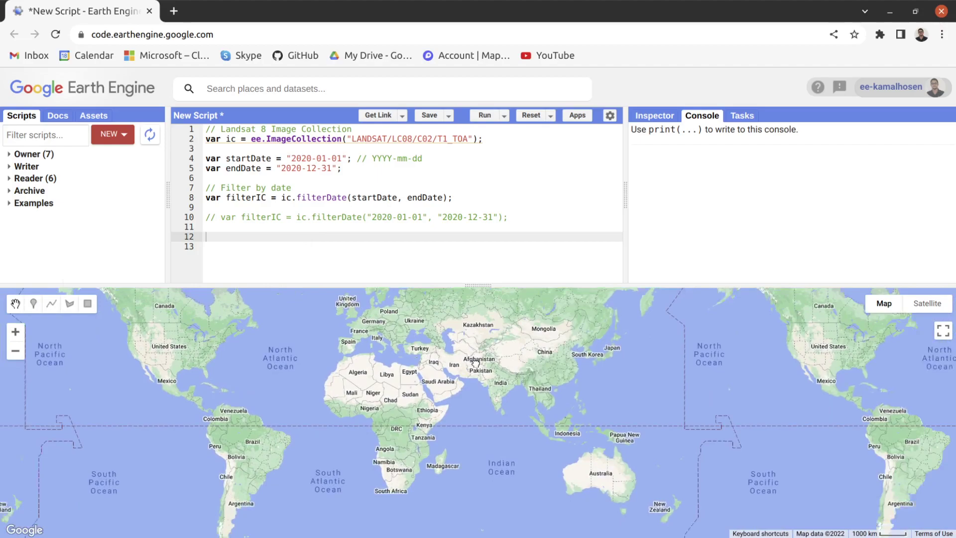
{"action": "left_click_drag", "start_coordinate": [632, 388], "coordinate": [512, 373]}
{"action": "scroll", "coordinate": [512, 372], "scroll_direction": "up", "scroll_amount": 1}
{"action": "scroll", "coordinate": [512, 373], "scroll_direction": "up", "scroll_amount": 1}
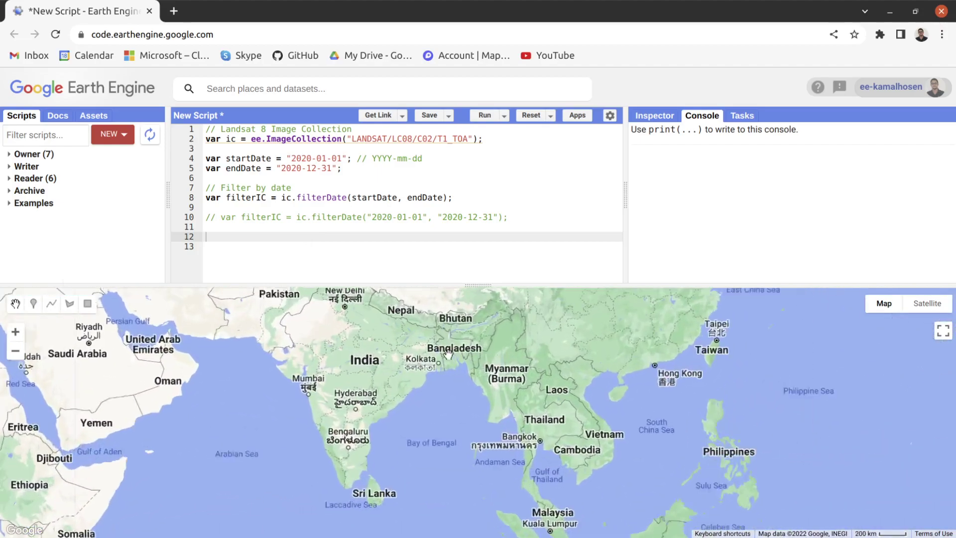
{"action": "scroll", "coordinate": [470, 357], "scroll_direction": "up", "scroll_amount": 2}
{"action": "scroll", "coordinate": [470, 357], "scroll_direction": "up", "scroll_amount": 1}
{"action": "scroll", "coordinate": [470, 357], "scroll_direction": "up", "scroll_amount": 1}
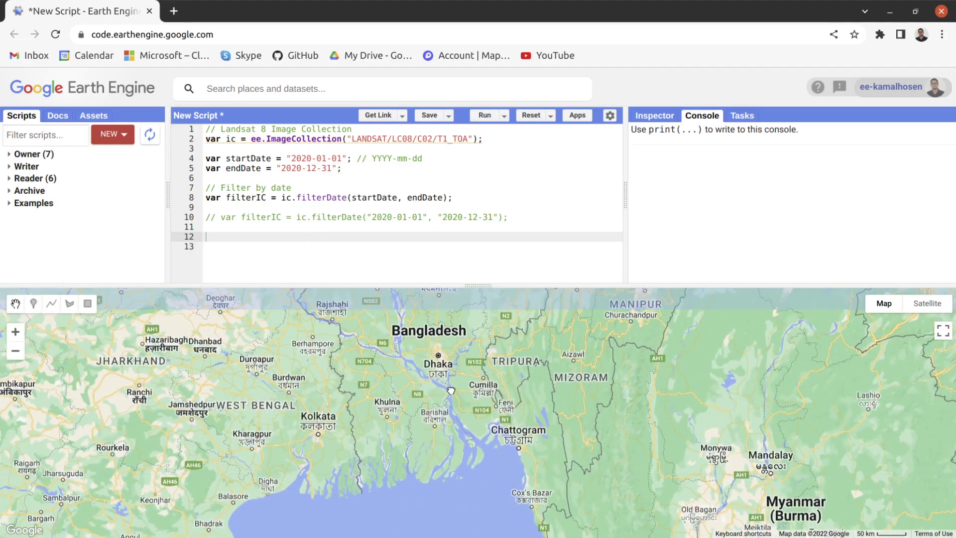
{"action": "scroll", "coordinate": [410, 396], "scroll_direction": "up", "scroll_amount": 1}
{"action": "scroll", "coordinate": [413, 383], "scroll_direction": "up", "scroll_amount": 1}
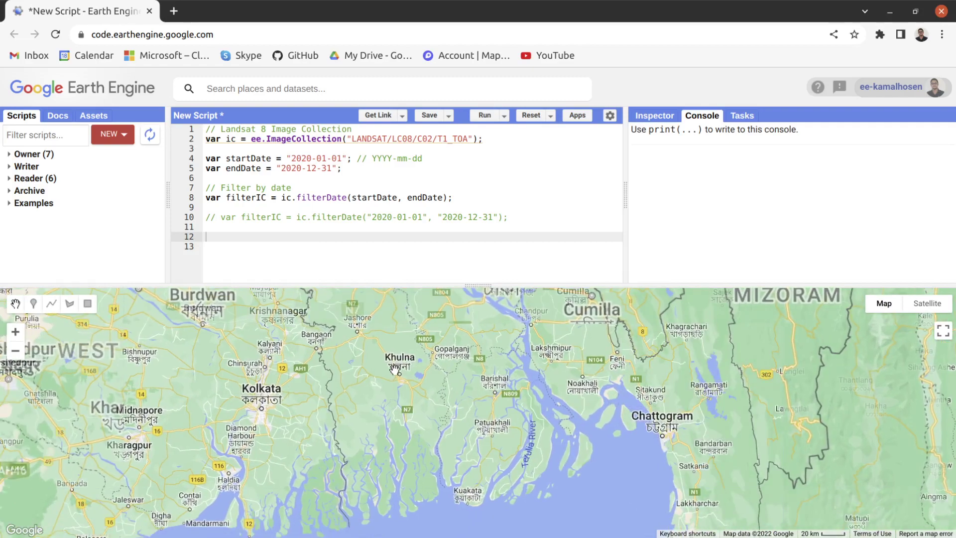
{"action": "scroll", "coordinate": [412, 381], "scroll_direction": "up", "scroll_amount": 1}
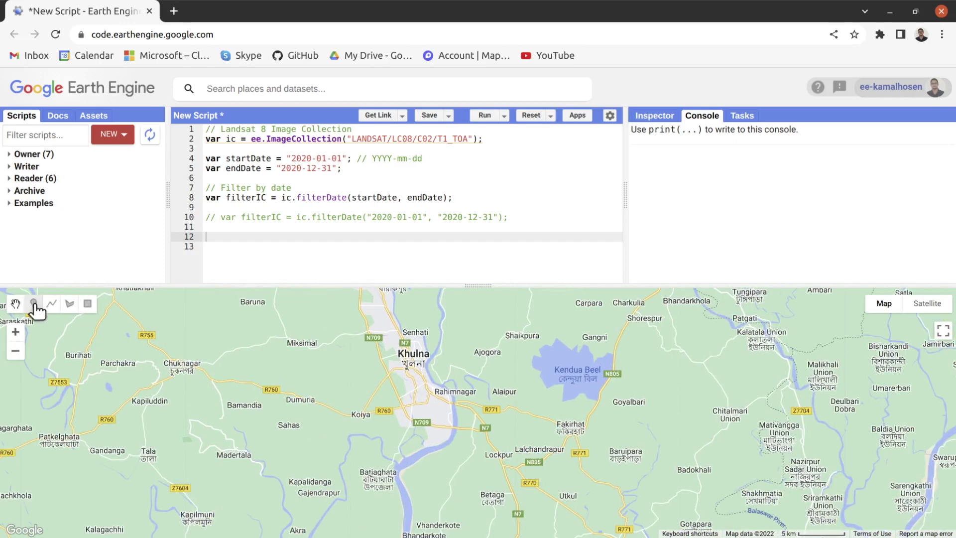
{"action": "left_click", "coordinate": [34, 304]}
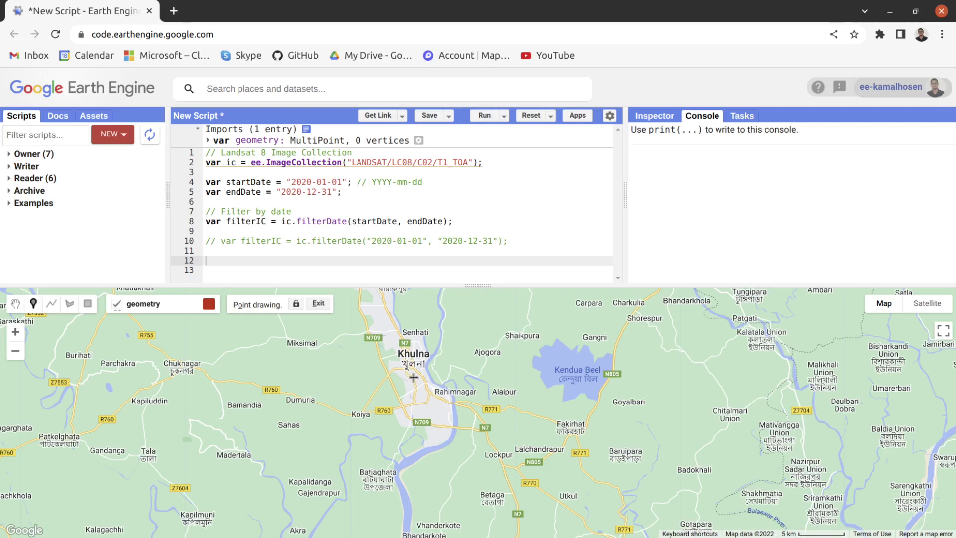
Drop a point on Khulna and rename the geometry import to 'Khulna'
{"action": "left_click", "coordinate": [412, 372]}
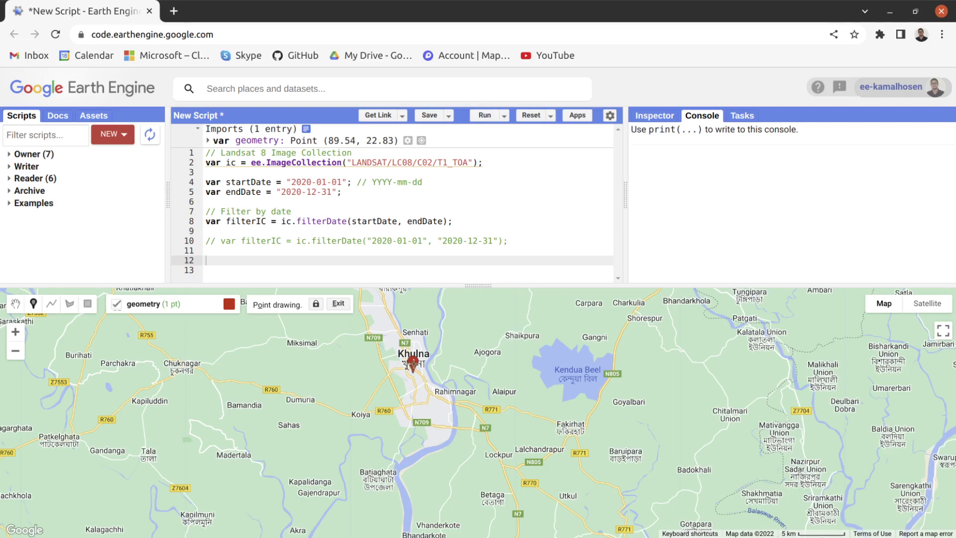
{"action": "mouse_move", "coordinate": [265, 141]}
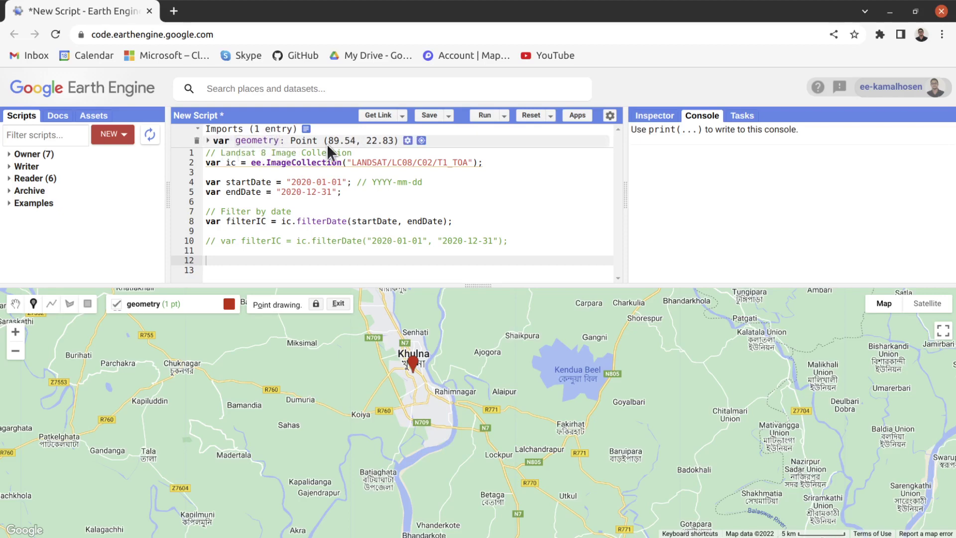
{"action": "left_click", "coordinate": [275, 141]}
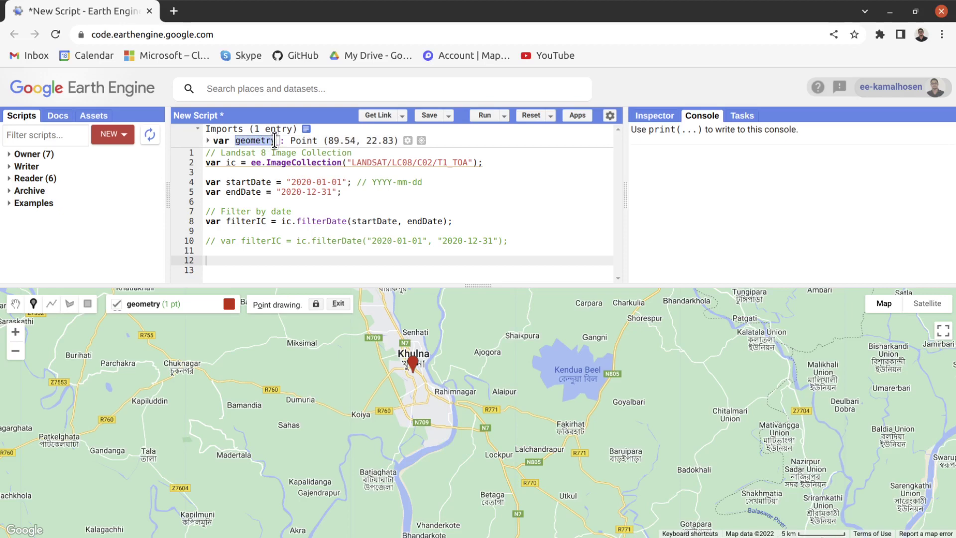
{"action": "type", "text": "Khu"}
{"action": "type", "text": "lna"}
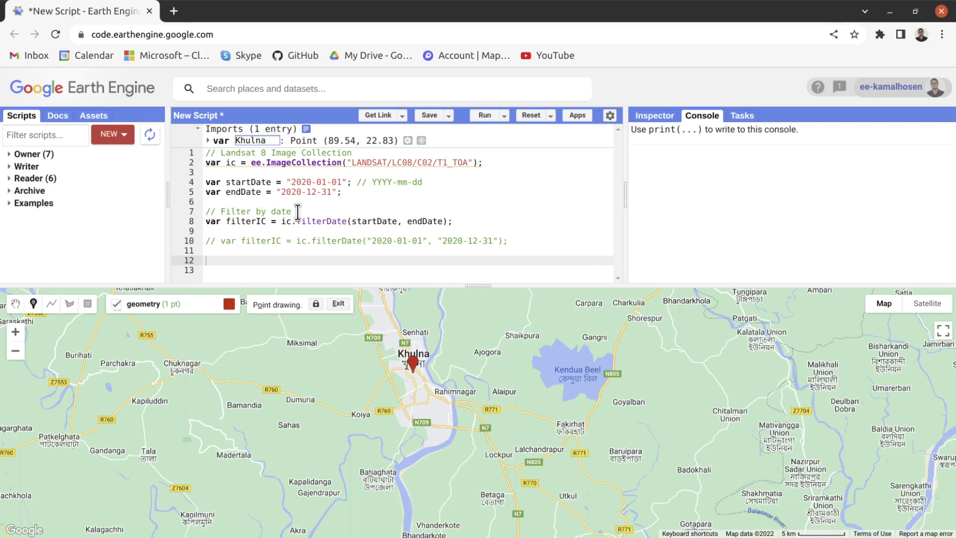
{"action": "left_click", "coordinate": [357, 192]}
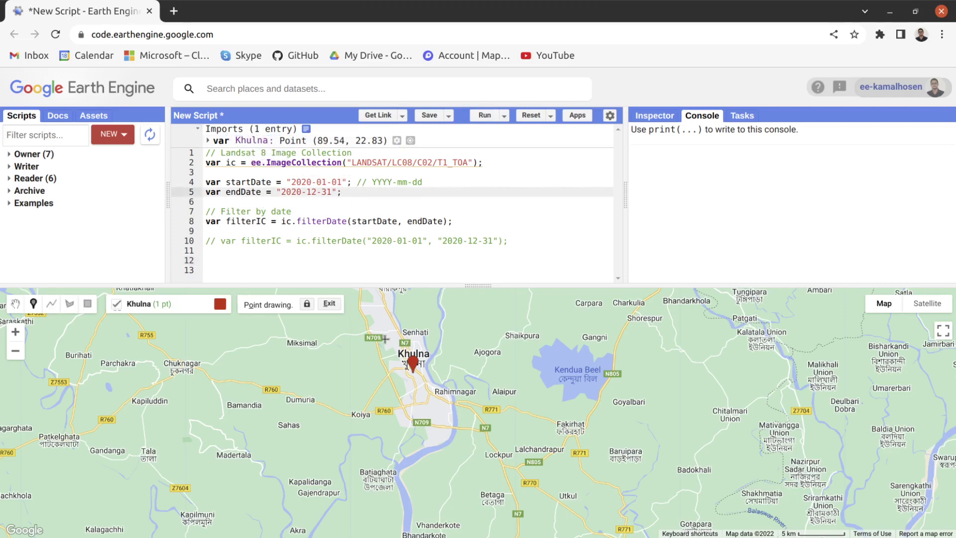
{"action": "left_click", "coordinate": [473, 221]}
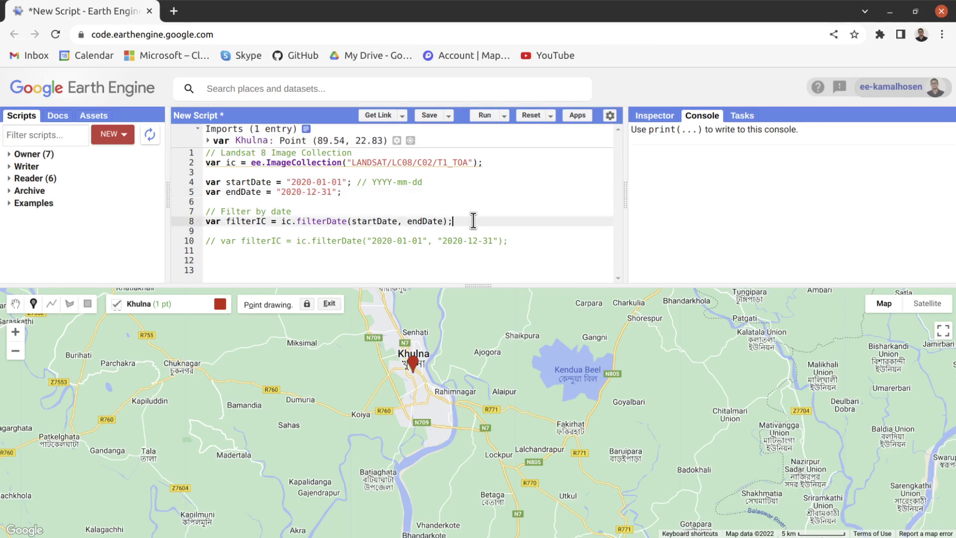
{"action": "left_click", "coordinate": [521, 241]}
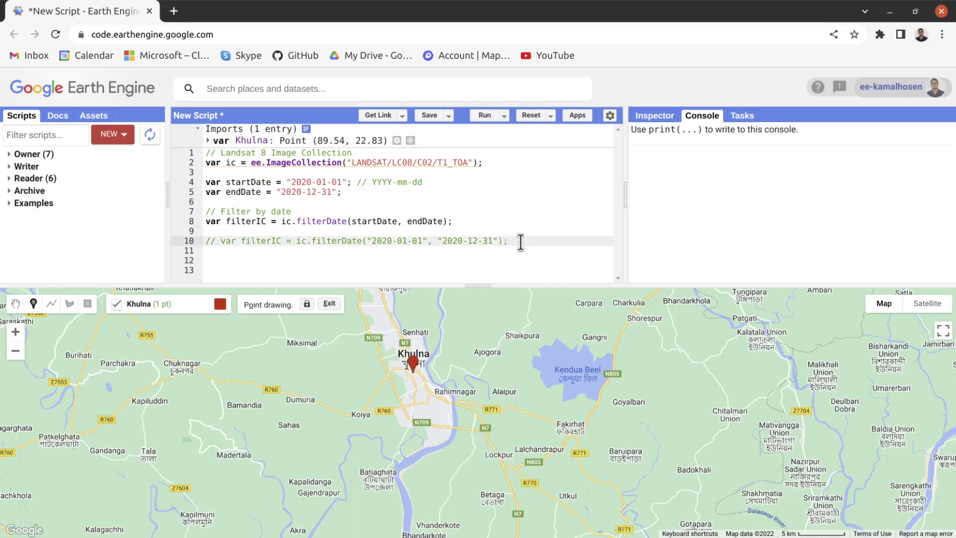
On line 12 write var filterArea = filterIC.filterBounds(LKhulna); copying filterIC from line 8
{"action": "key", "text": "Return"}
{"action": "key", "text": "Return"}
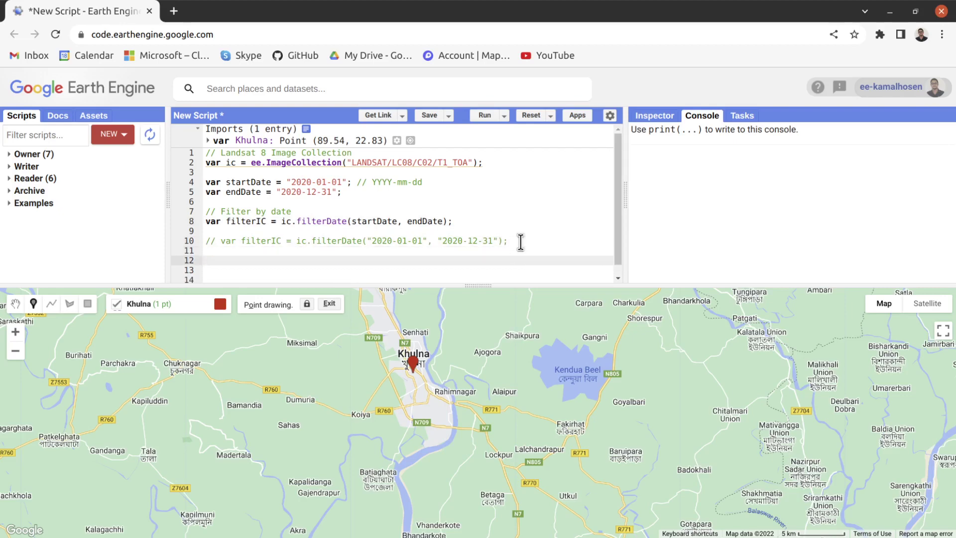
{"action": "type", "text": "var "}
{"action": "type", "text": "filter"}
{"action": "type", "text": "Area "}
{"action": "type", "text": "="}
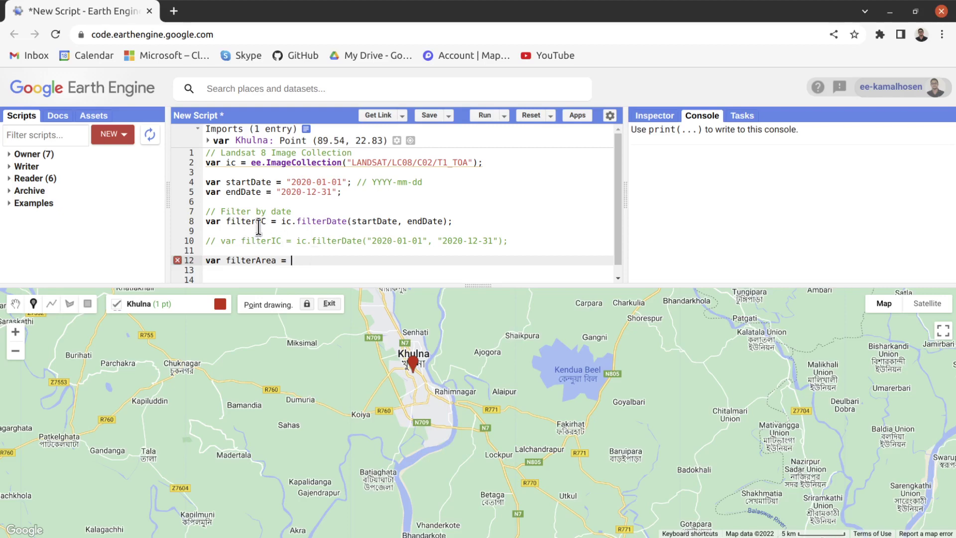
{"action": "left_click_drag", "start_coordinate": [226, 221], "coordinate": [267, 221]}
{"action": "key", "text": "ctrl+c"}
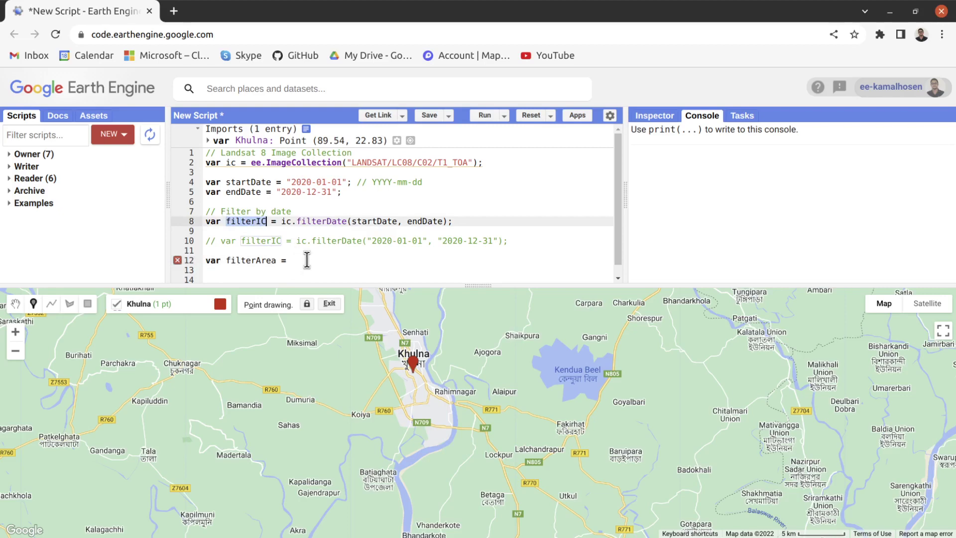
{"action": "left_click", "coordinate": [297, 260]}
{"action": "key", "text": "ctrl+v"}
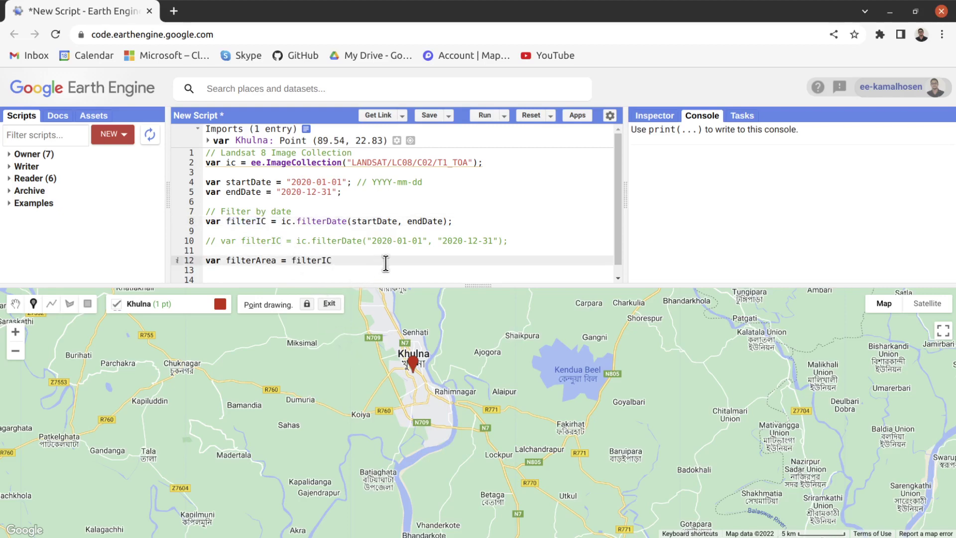
{"action": "type", "text": ".fi"}
{"action": "type", "text": "lter"}
{"action": "type", "text": "Bounds"}
{"action": "type", "text": "("}
{"action": "type", "text": "K"}
{"action": "key", "text": "BackSpace"}
{"action": "type", "text": "LKhu"}
{"action": "type", "text": "lna"}
{"action": "left_click", "coordinate": [456, 260]}
{"action": "type", "text": ";"}
{"action": "scroll", "coordinate": [484, 239], "scroll_direction": "down", "scroll_amount": 1}
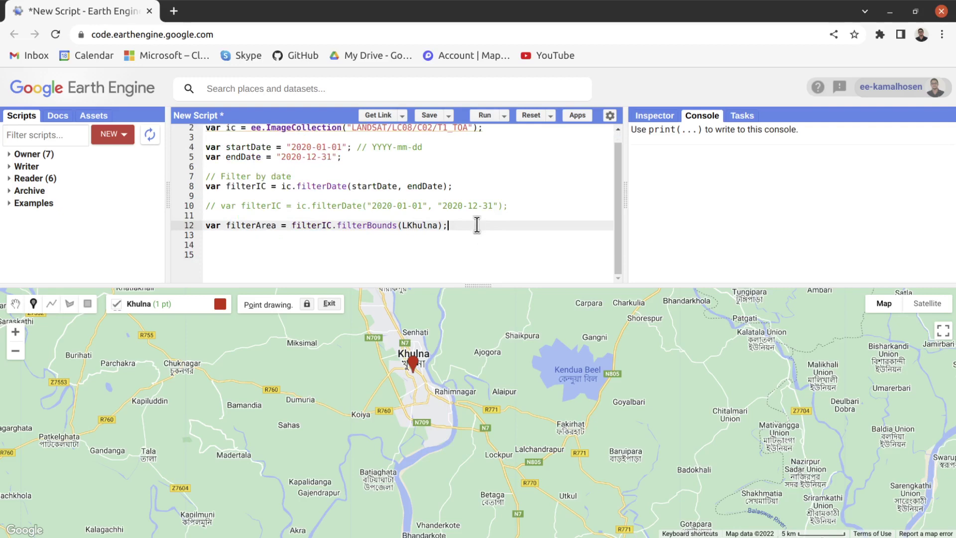
Delete the stray L so line 12 reads filterBounds(Khulna), then rerun without the error
{"action": "left_click", "coordinate": [485, 115]}
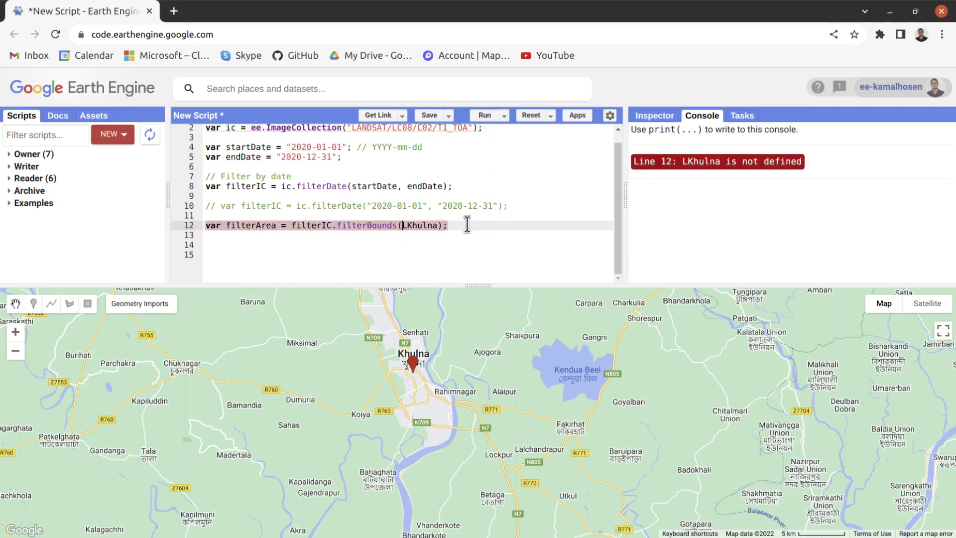
{"action": "left_click", "coordinate": [406, 225]}
{"action": "key", "text": "BackSpace"}
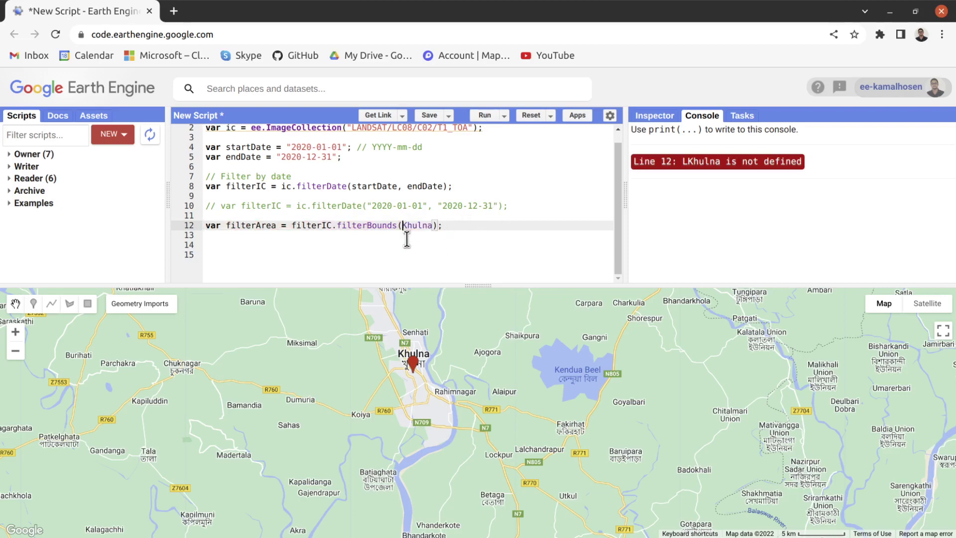
{"action": "left_click", "coordinate": [480, 114]}
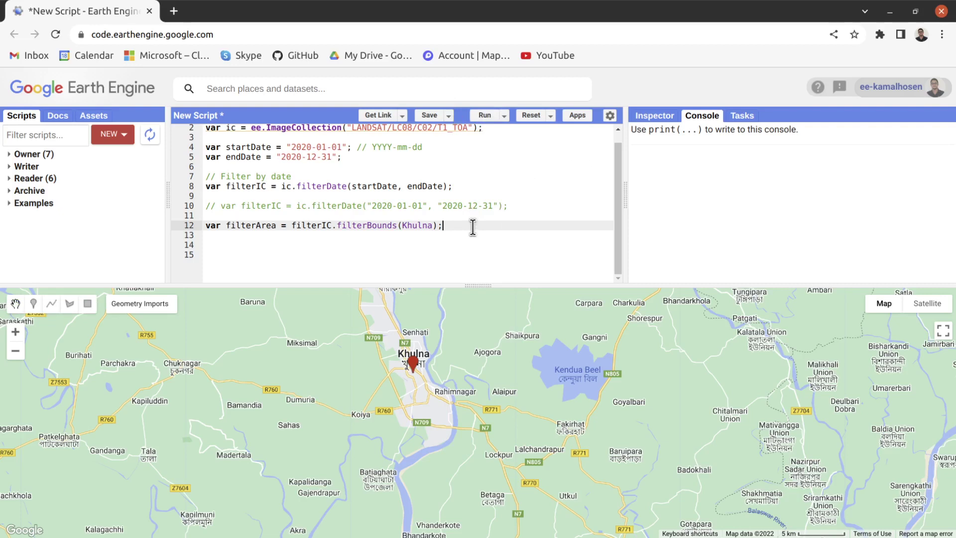
{"action": "key", "text": "Return"}
{"action": "key", "text": "Return"}
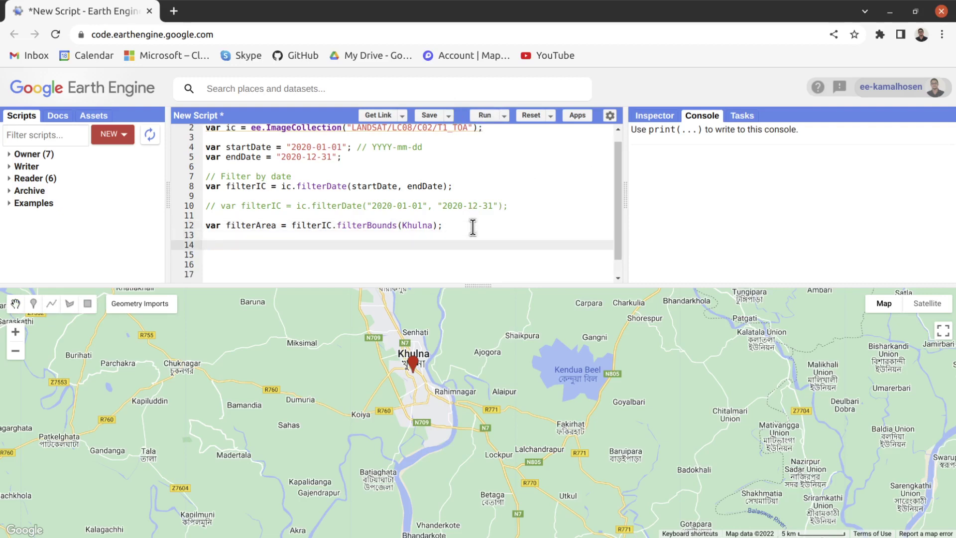
Add print(filterArea); on line 14, run it, and expand the printed Landsat 8 collection
{"action": "type", "text": "pri"}
{"action": "type", "text": "nt("}
{"action": "type", "text": "fil"}
{"action": "type", "text": "terArea"}
{"action": "left_click", "coordinate": [313, 249]}
{"action": "type", "text": ";"}
{"action": "left_click", "coordinate": [480, 117]}
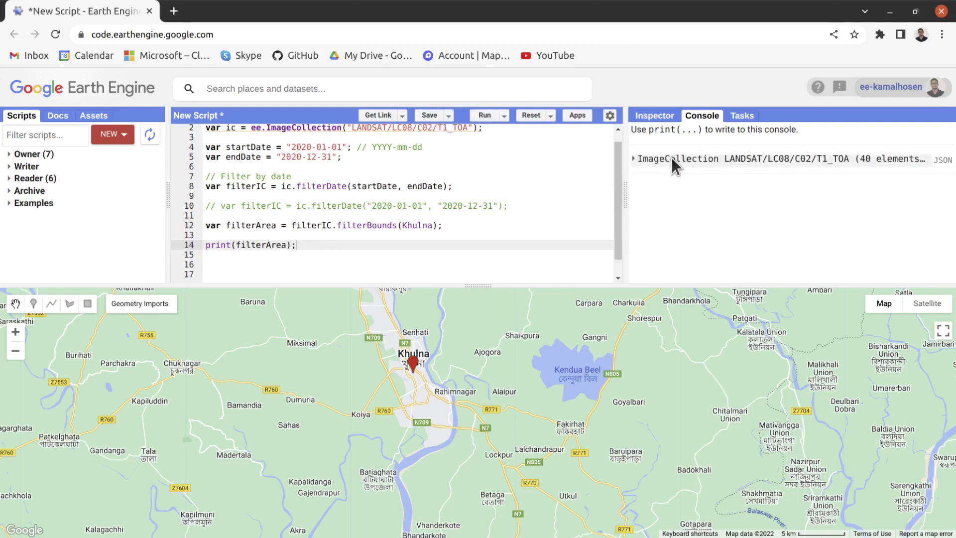
{"action": "left_click", "coordinate": [636, 159]}
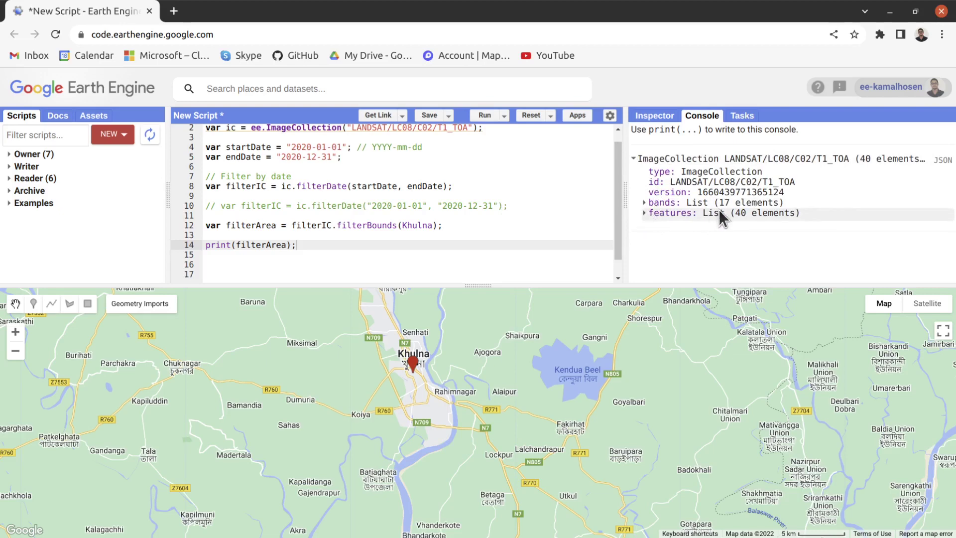
Expand the 40-element features list, widen the console, and scroll through images 0–39
{"action": "left_click", "coordinate": [644, 213]}
{"action": "scroll", "coordinate": [739, 222], "scroll_direction": "down", "scroll_amount": 2}
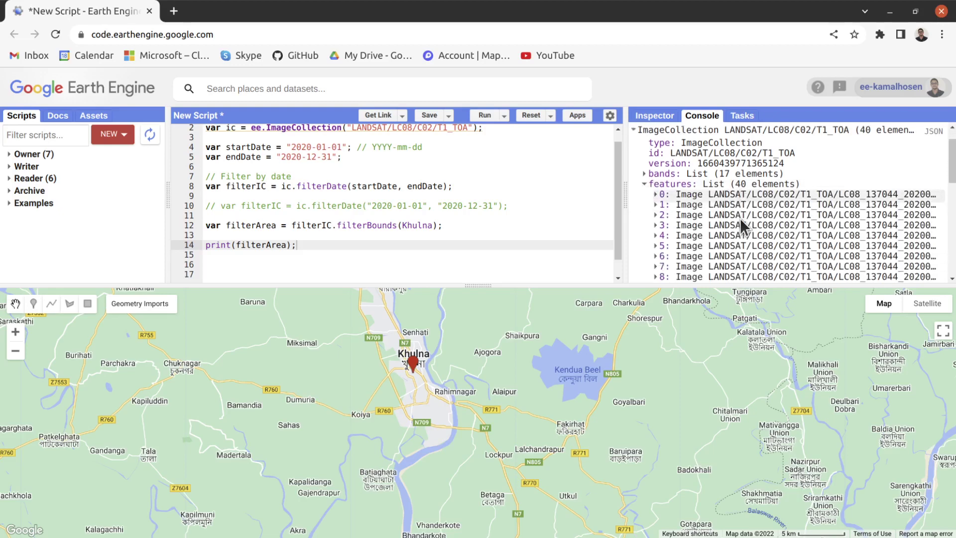
{"action": "scroll", "coordinate": [740, 223], "scroll_direction": "down", "scroll_amount": 2}
{"action": "scroll", "coordinate": [740, 223], "scroll_direction": "up", "scroll_amount": 1}
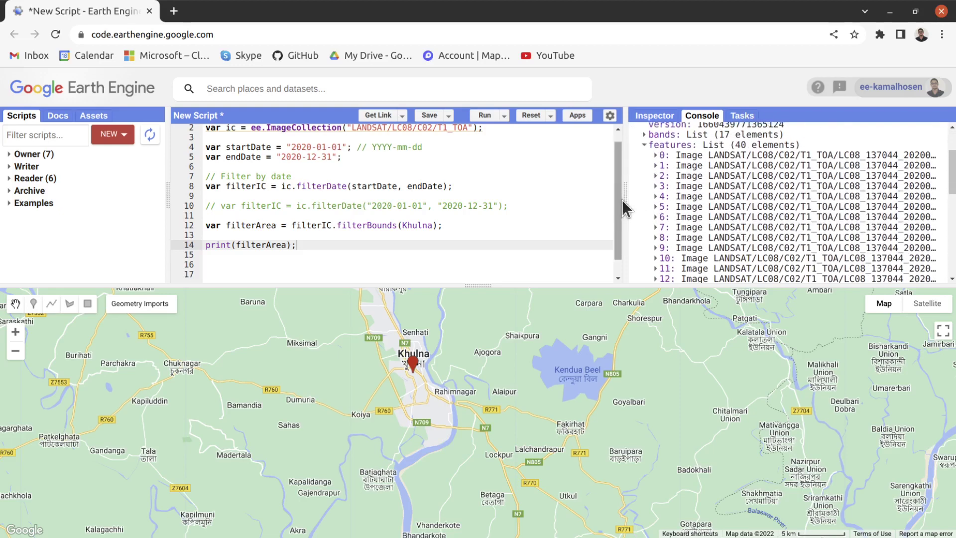
{"action": "left_click_drag", "start_coordinate": [625, 192], "coordinate": [553, 190]}
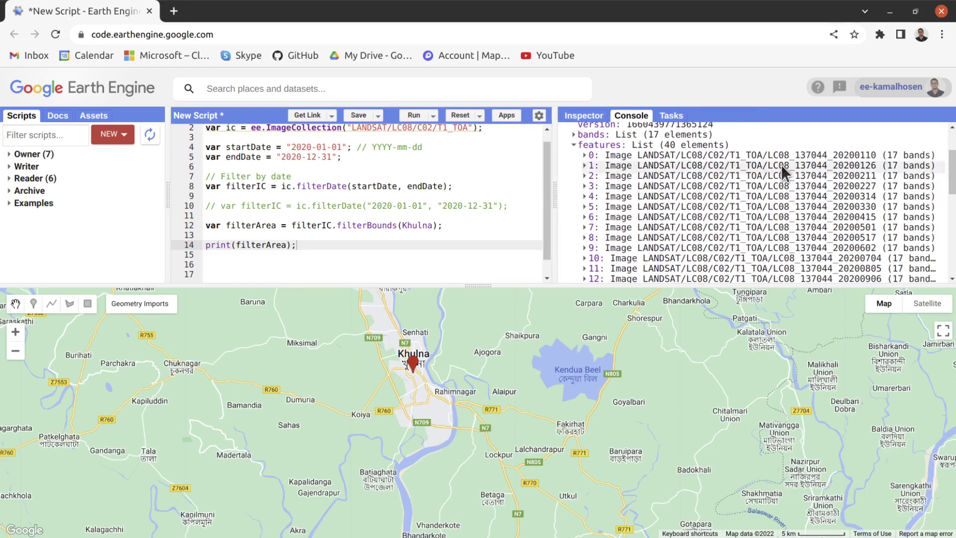
{"action": "scroll", "coordinate": [859, 157], "scroll_direction": "down", "scroll_amount": 1}
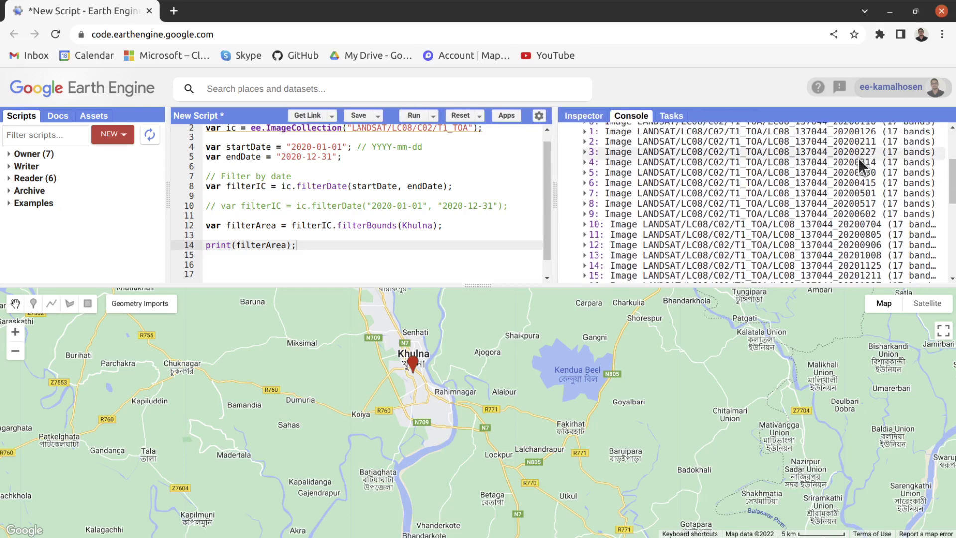
{"action": "scroll", "coordinate": [858, 157], "scroll_direction": "down", "scroll_amount": 3}
{"action": "scroll", "coordinate": [859, 157], "scroll_direction": "up", "scroll_amount": 5}
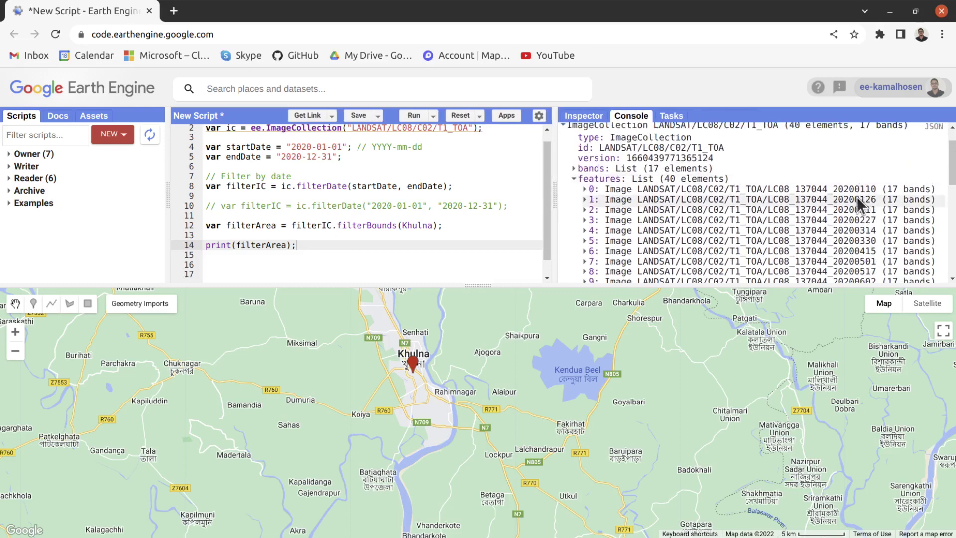
{"action": "scroll", "coordinate": [863, 184], "scroll_direction": "down", "scroll_amount": 2}
{"action": "scroll", "coordinate": [863, 184], "scroll_direction": "down", "scroll_amount": 4}
{"action": "scroll", "coordinate": [859, 193], "scroll_direction": "down", "scroll_amount": 2}
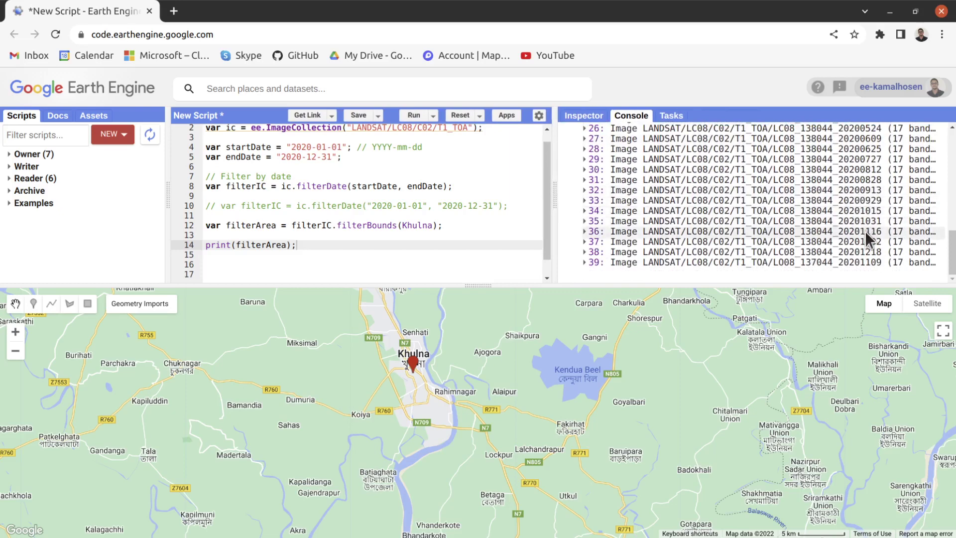